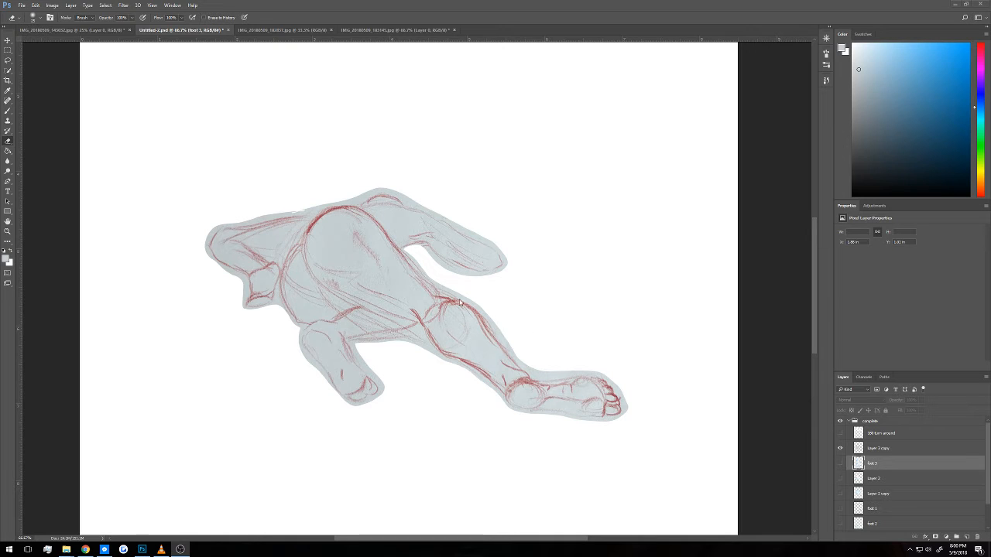
Step: Duplicate the Layer 3 copy layer, hide the duplicate, and set the original's blend mode to Multiply
left_click(875, 450)
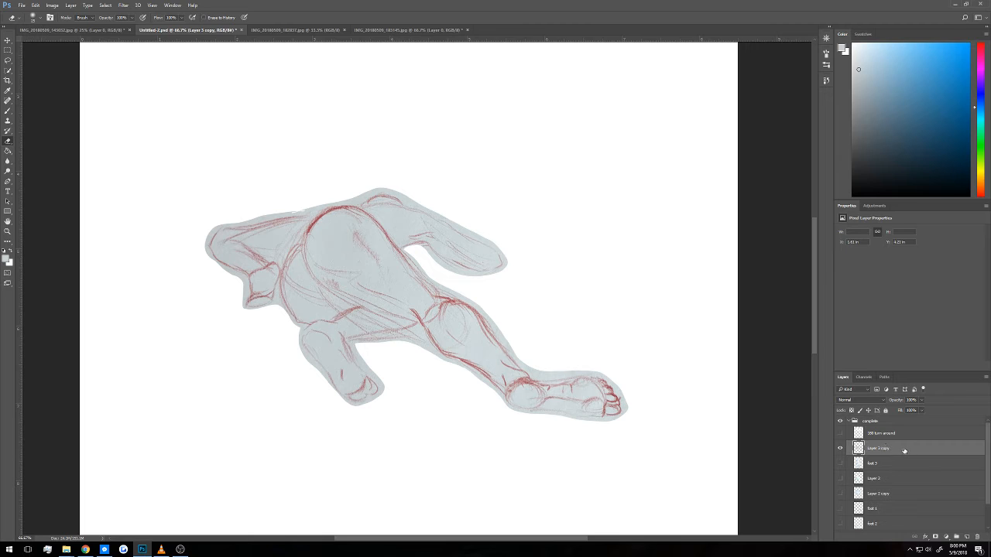
key("ctrl+j")
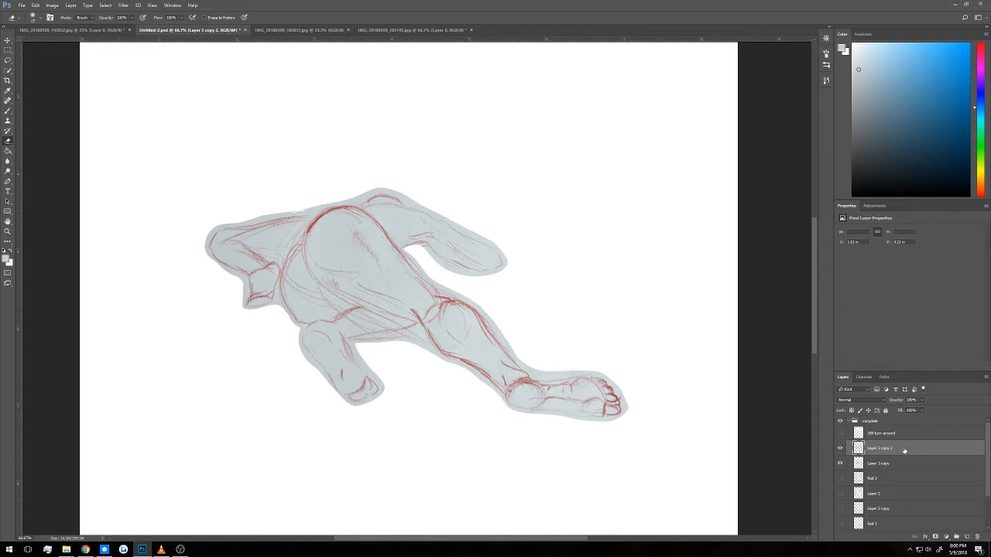
left_click(840, 448)
left_click(903, 462)
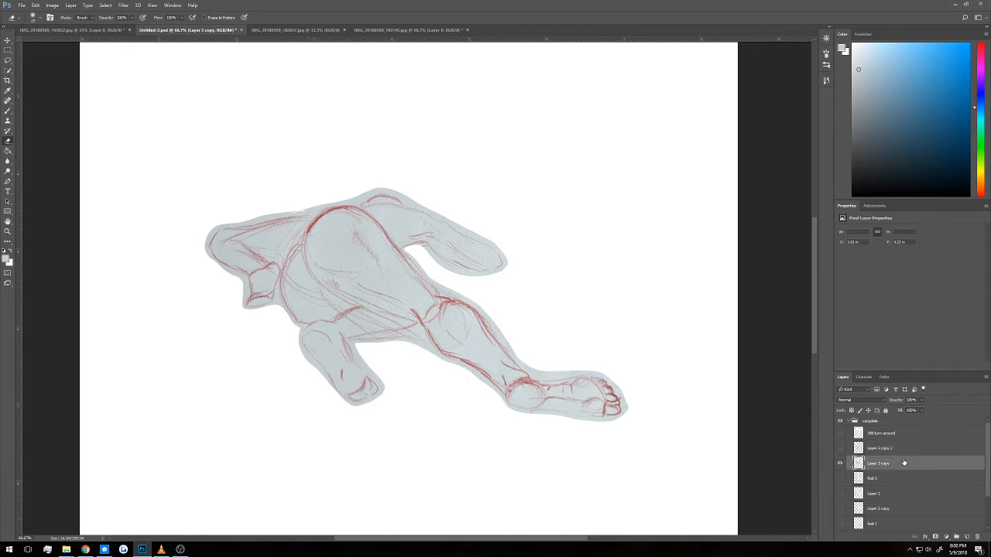
left_click(859, 400)
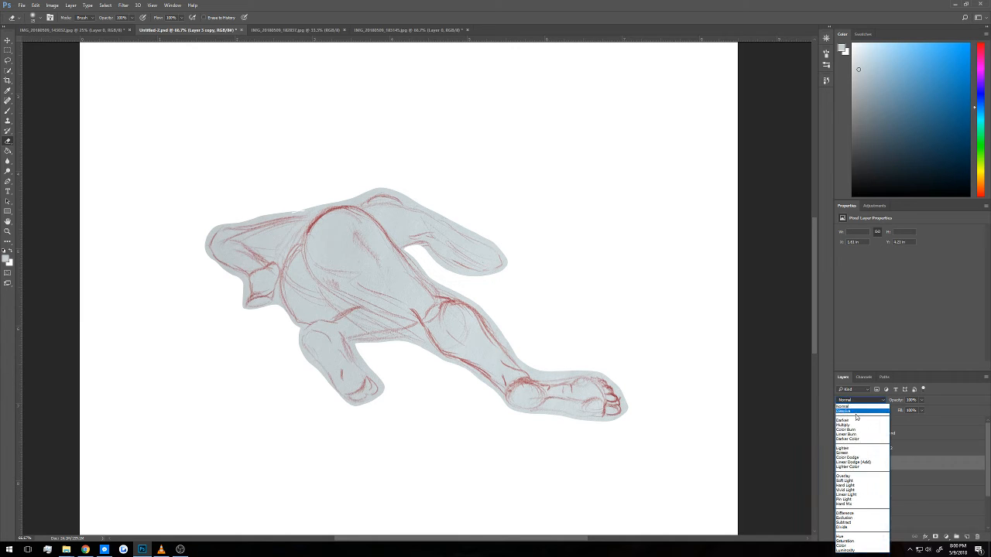
left_click(845, 425)
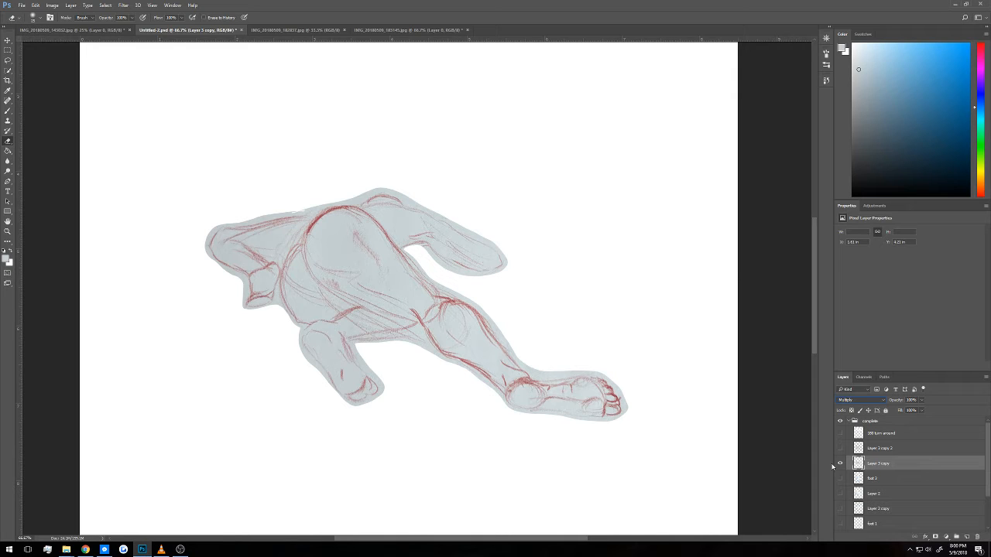
key("ctrl+l")
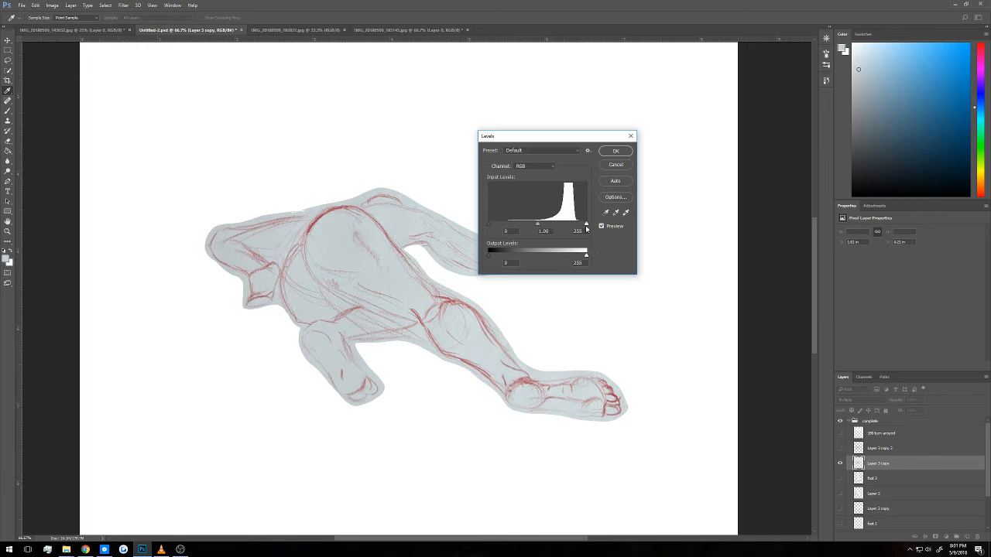
left_click_drag(584, 225, 565, 229)
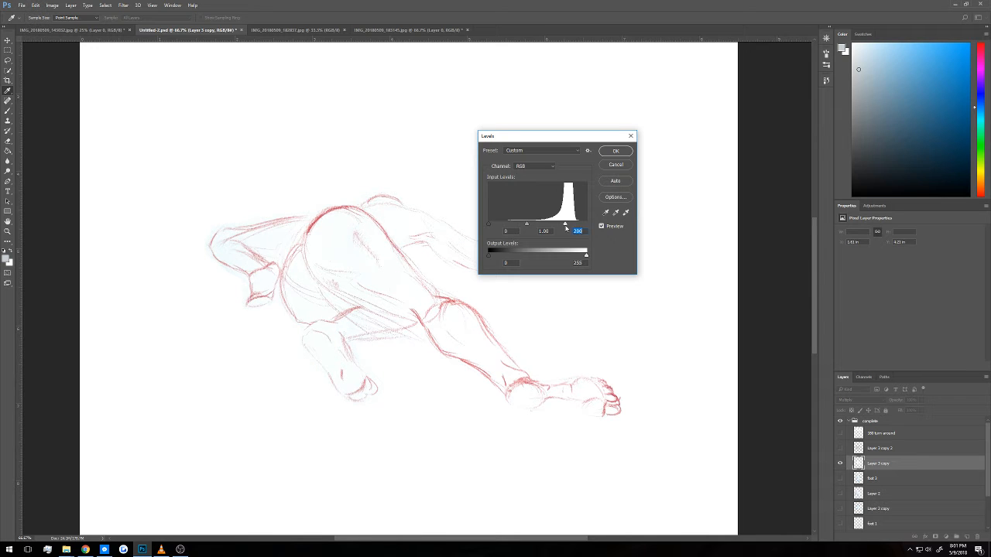
left_click_drag(589, 140, 709, 101)
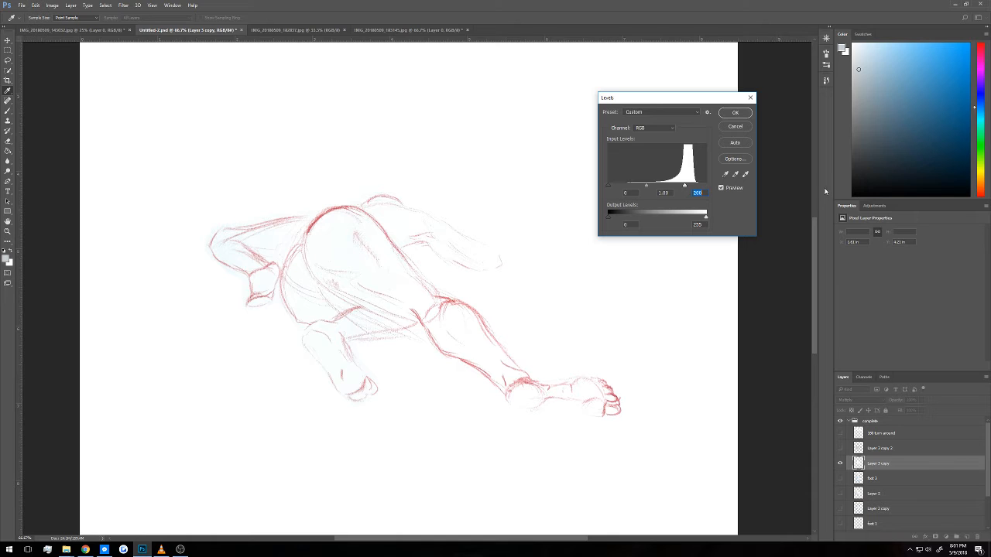
left_click_drag(670, 99, 578, 107)
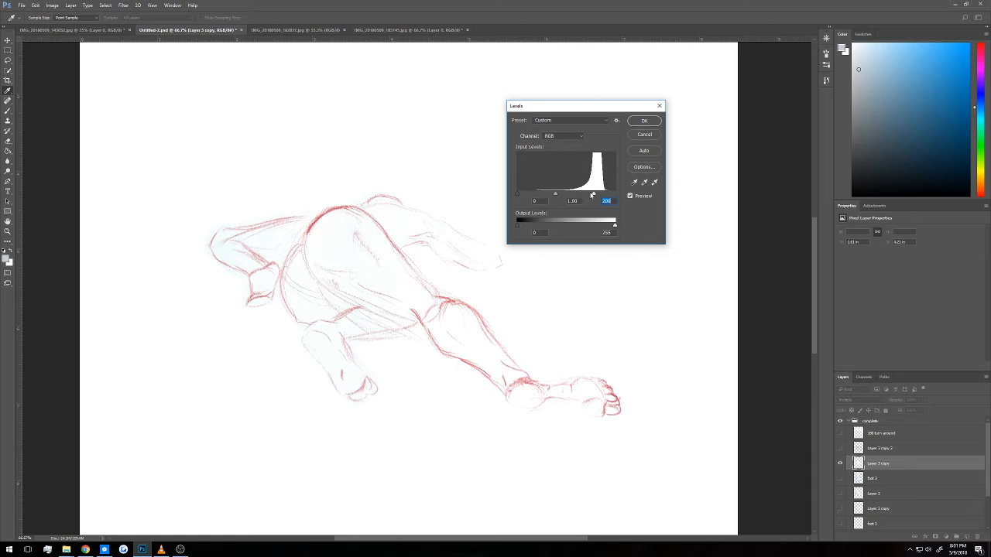
left_click_drag(595, 192, 630, 199)
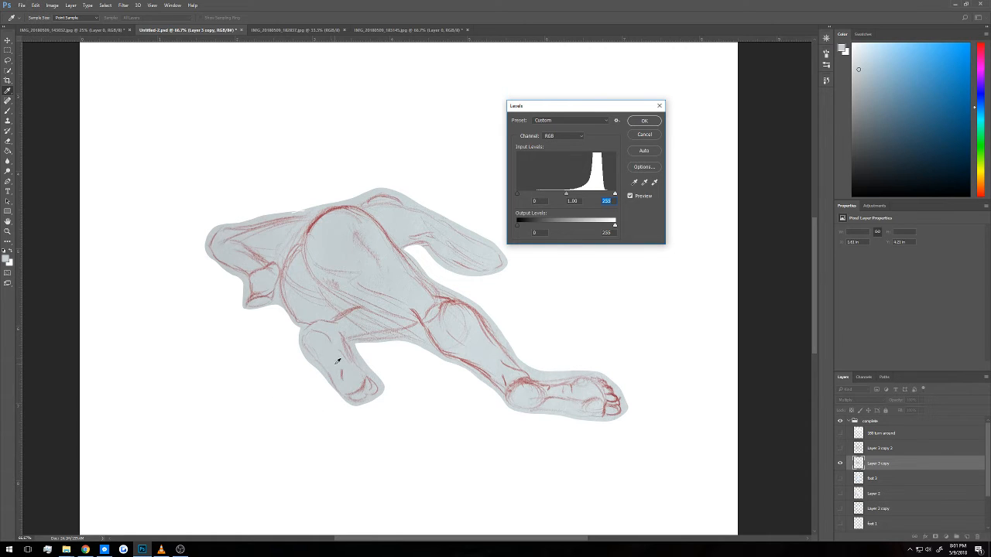
left_click(654, 183)
left_click(483, 247)
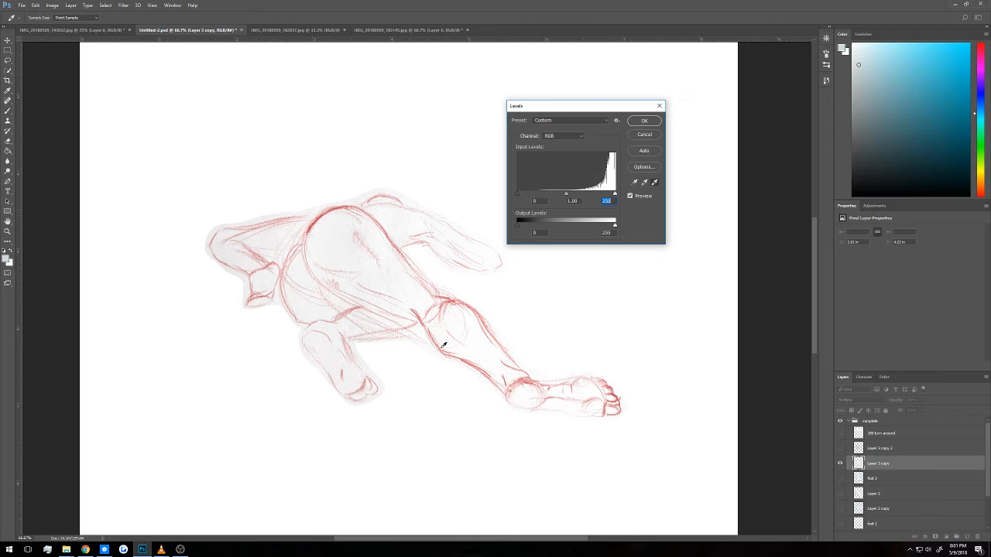
mouse_move(616, 193)
left_mouse_down()
mouse_move(569, 194)
mouse_move(612, 195)
left_mouse_up()
left_click(644, 137)
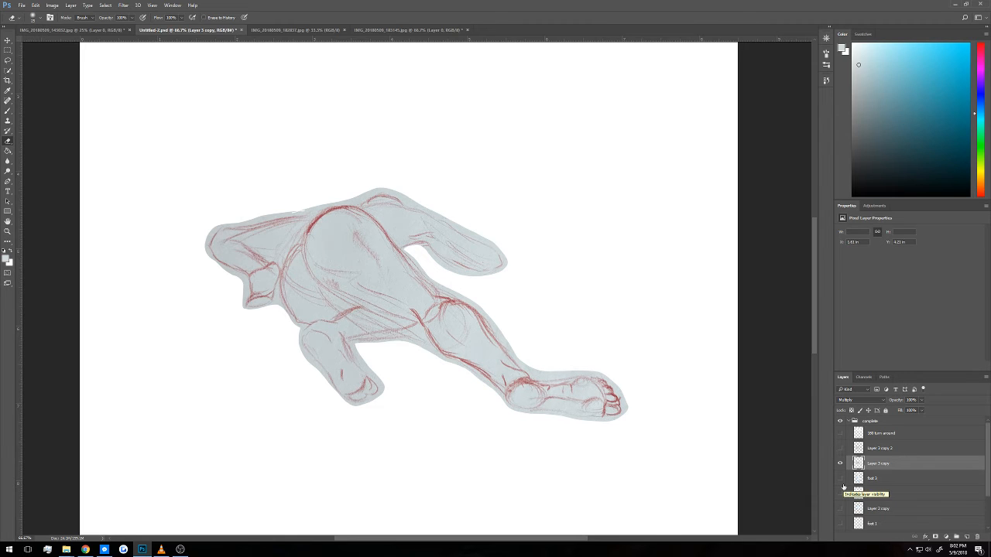
Step: In Levels, sample the sketch's grey paper on the lower foot as the white point and set the white input to 251
key("ctrl+l")
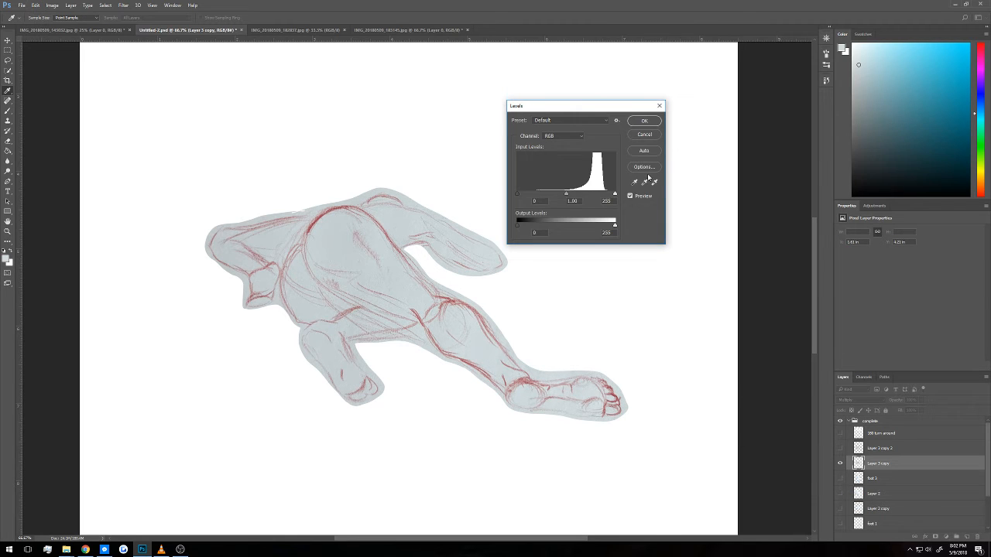
left_click(329, 348)
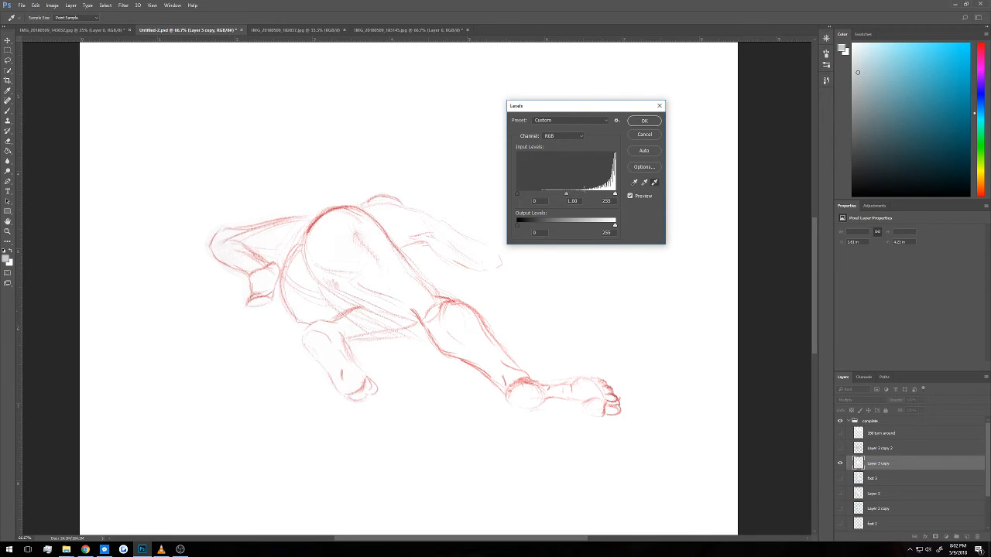
left_click_drag(615, 193, 564, 197)
Step: Set the Levels midtones to 0.67, apply the adjustment to Layer 3 copy, and show the Layer 3 copy 2 layer
key("ctrl+minus")
key("ctrl+minus")
key("ctrl+minus")
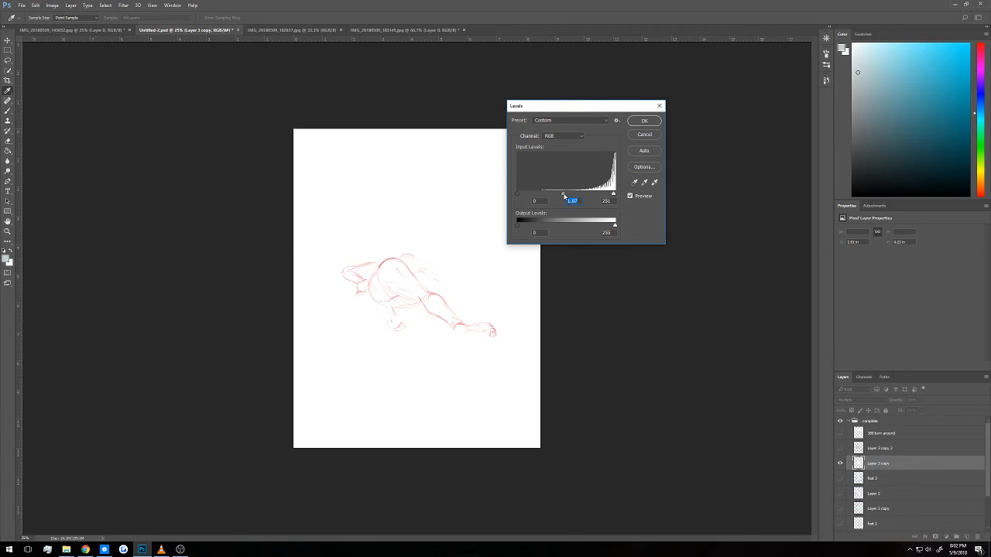
left_click_drag(564, 195, 589, 198)
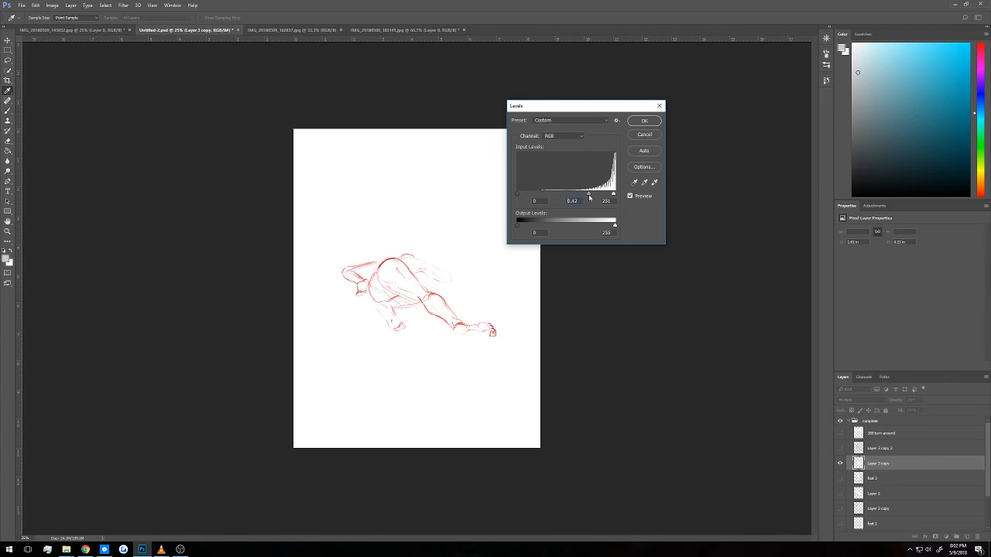
left_click(575, 202)
left_click_drag(589, 193, 561, 197)
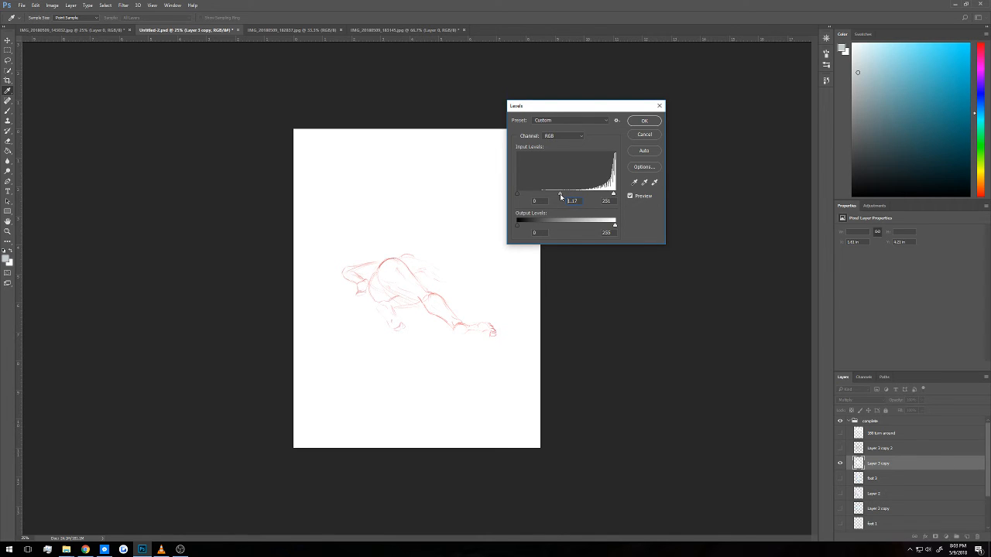
left_click_drag(560, 196, 585, 198)
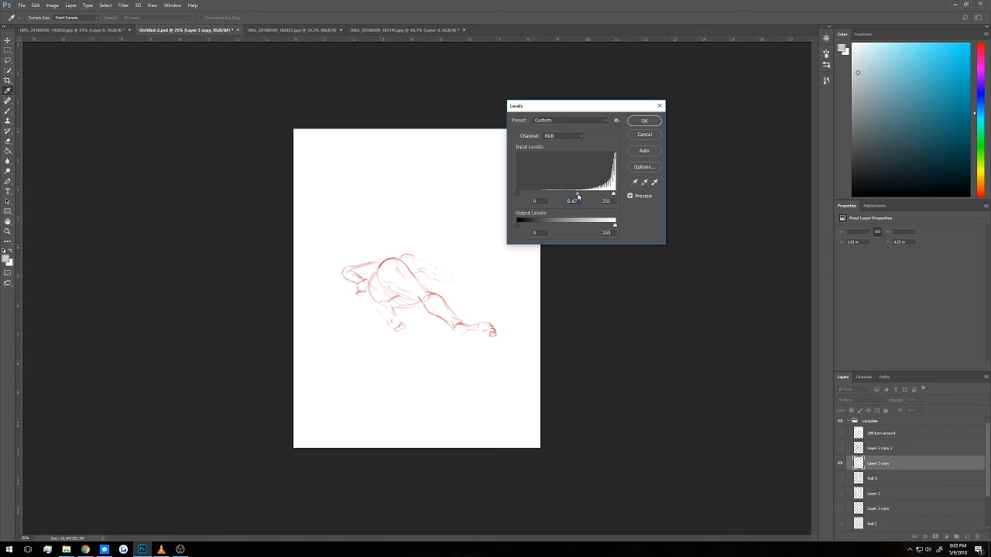
left_click(642, 121)
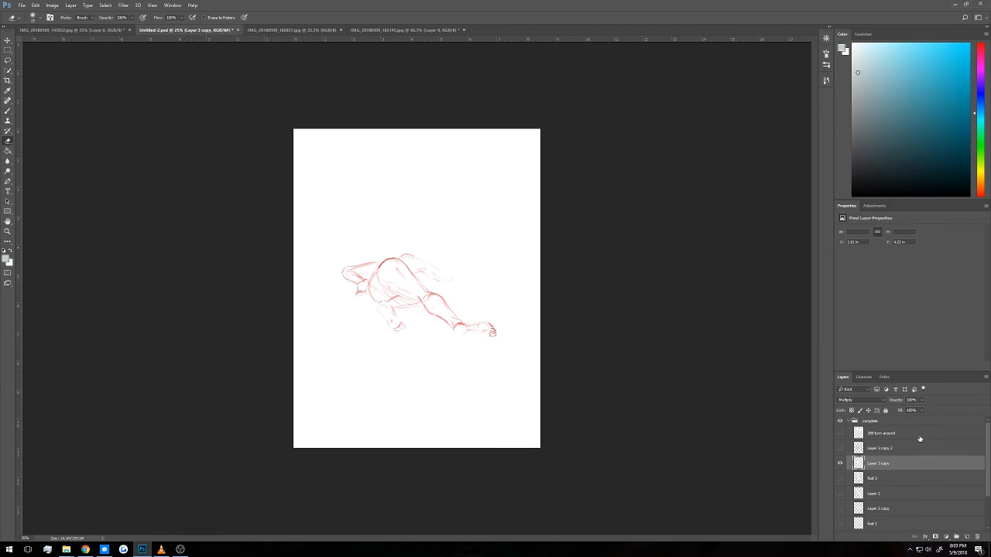
left_click(840, 448)
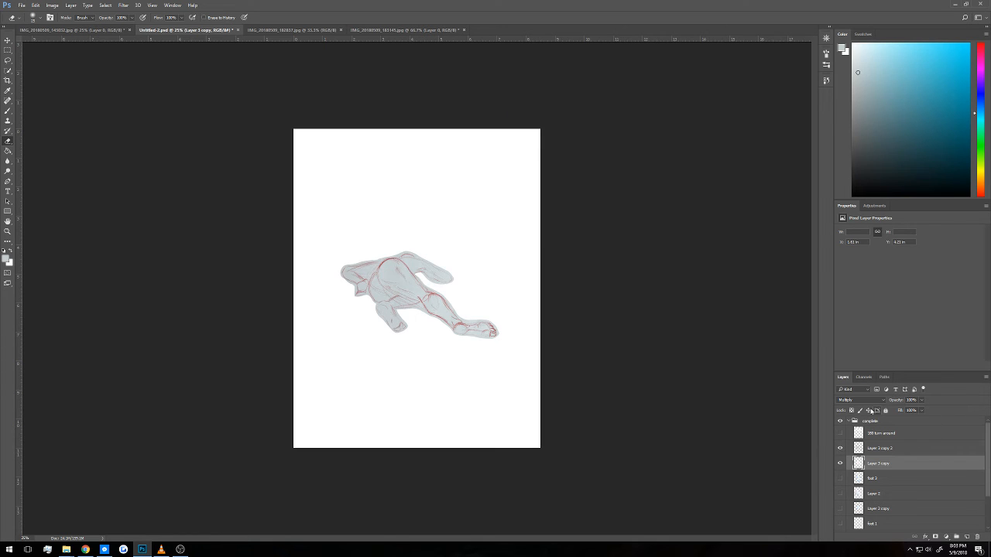
key("ctrl+l")
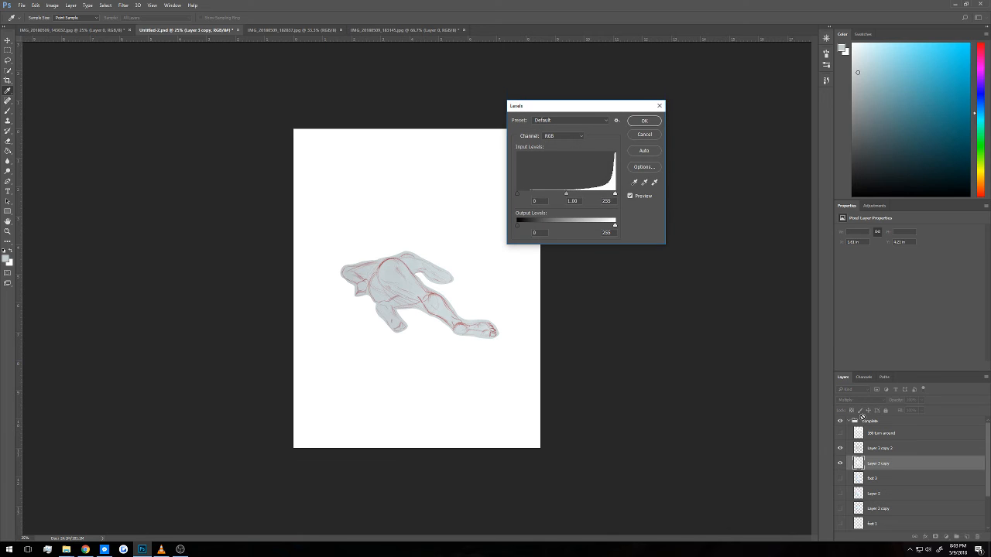
left_click(389, 310)
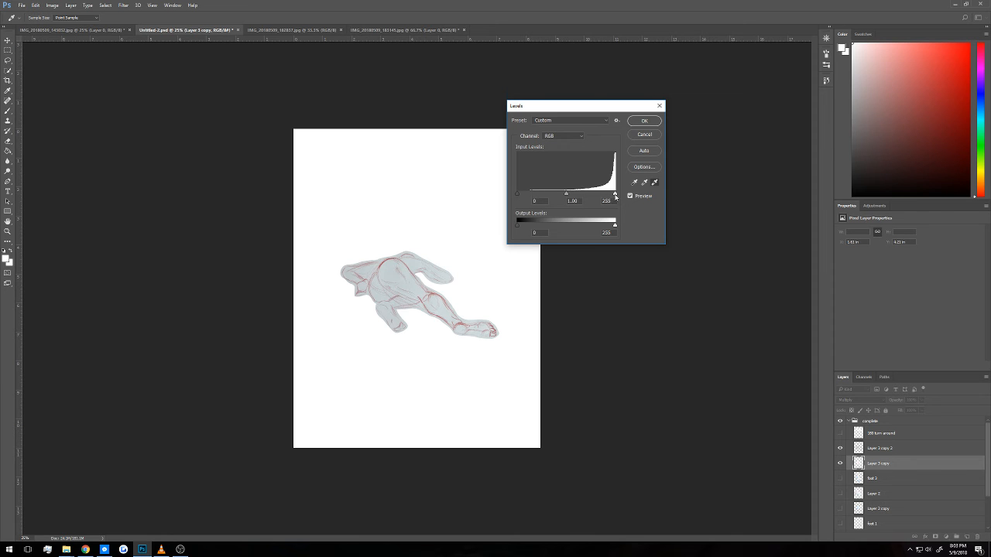
mouse_move(616, 195)
left_mouse_down()
mouse_move(606, 196)
mouse_move(620, 204)
left_mouse_up()
left_click(643, 136)
Step: Apply Levels to Layer 3 copy 2, sampling the grey paper as white point and darkening the midtones, and activate the Eraser
left_click(877, 455)
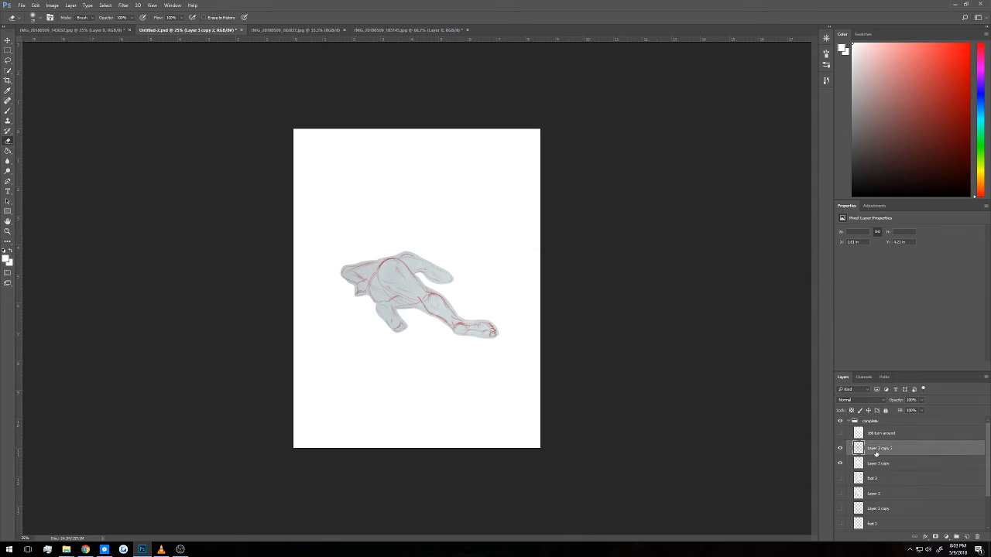
left_click(840, 449)
left_click(840, 449)
key("ctrl+l")
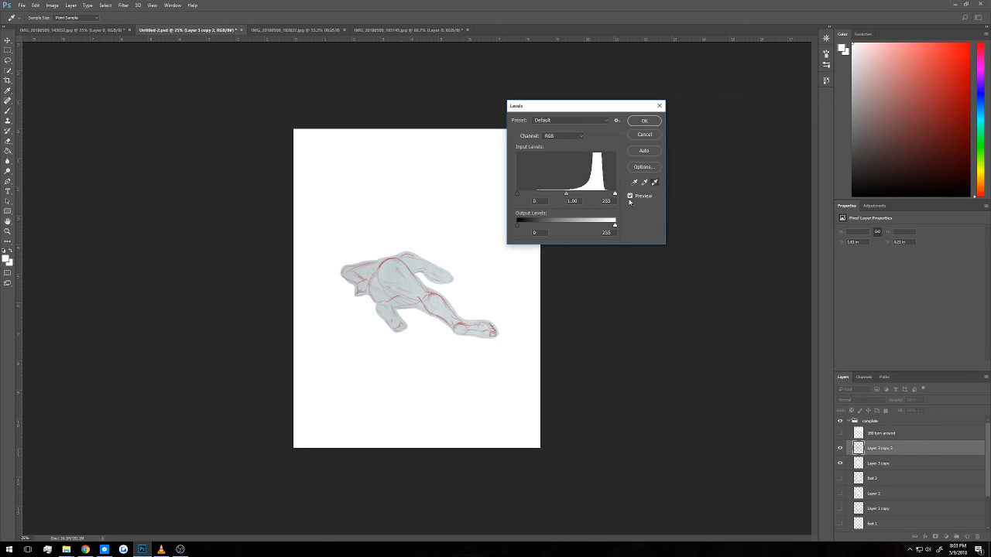
left_click(390, 311)
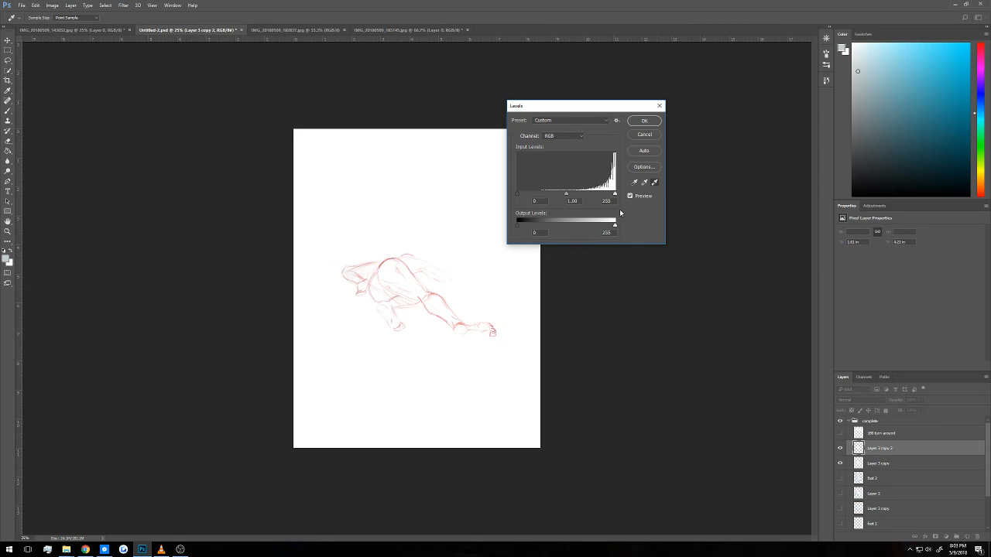
mouse_move(617, 197)
left_mouse_down()
mouse_move(575, 197)
mouse_move(591, 195)
left_mouse_up()
left_click(645, 121)
key("e")
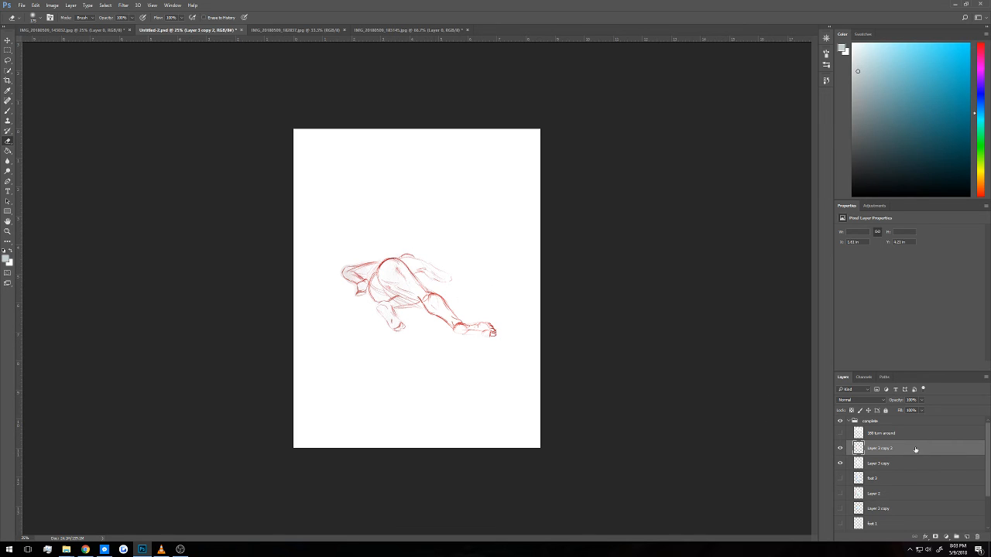
Step: Compare the sketch with and without Layer 3 copy 2 by toggling that layer's visibility, leaving it shown
left_click(839, 449)
left_click(839, 449)
left_click(840, 449)
left_click(839, 449)
left_click(839, 449)
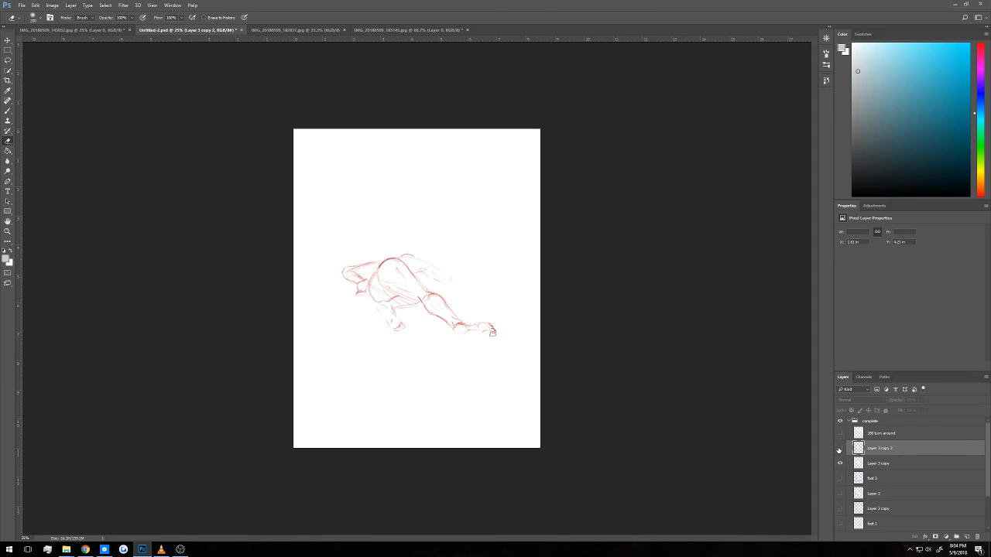
left_click(839, 449)
left_click(840, 449)
left_click(839, 449)
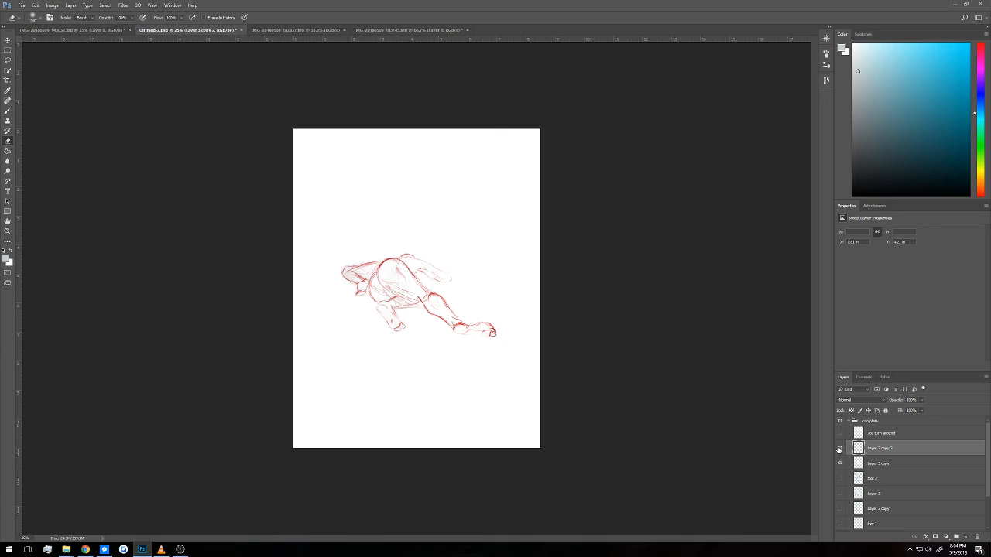
left_click(839, 449)
left_click(839, 449)
left_click(839, 449)
left_click(840, 449)
left_click(840, 449)
left_click(840, 449)
left_click(839, 449)
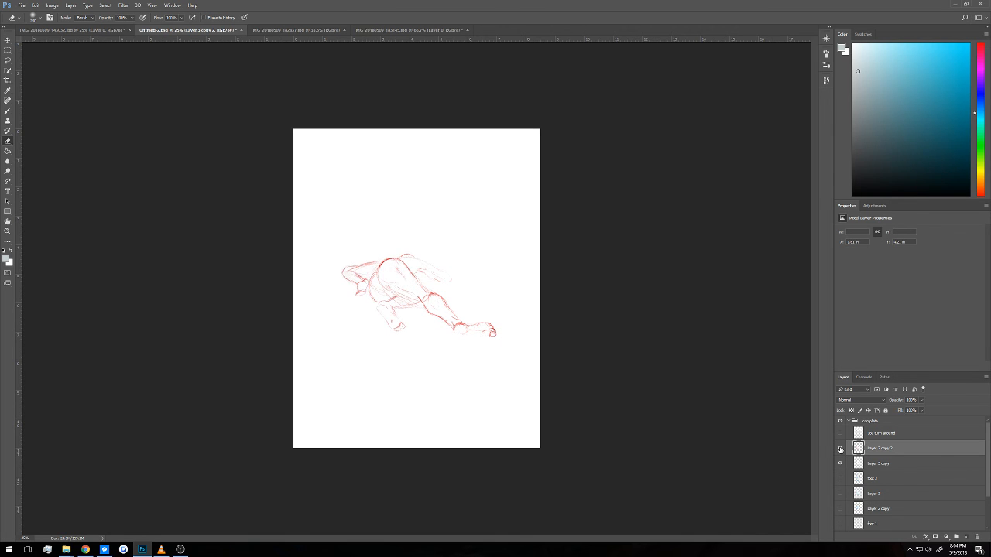
left_click(839, 449)
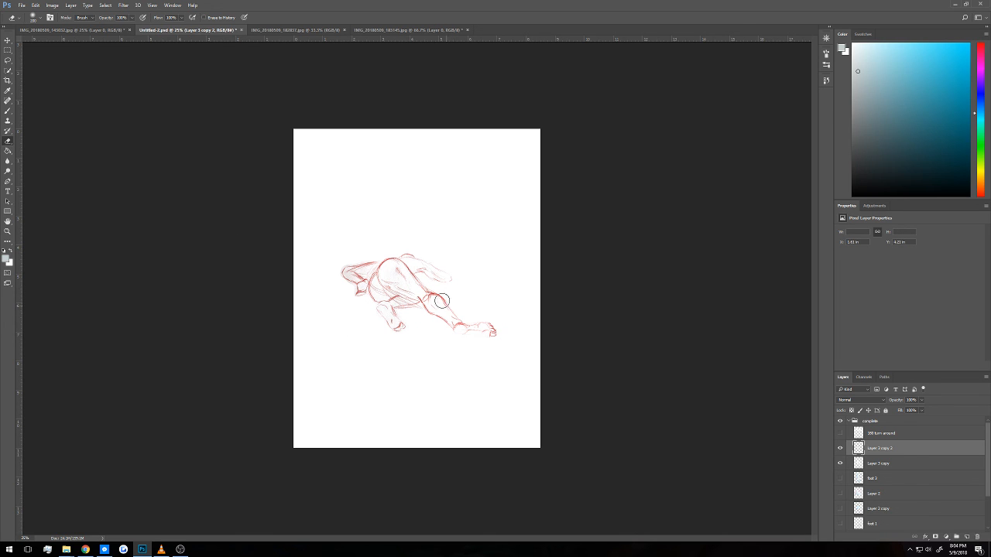
Step: Hide Layer 3 copy briefly to inspect the erased areas of Layer 3 copy 2, and show it again
left_click(840, 464)
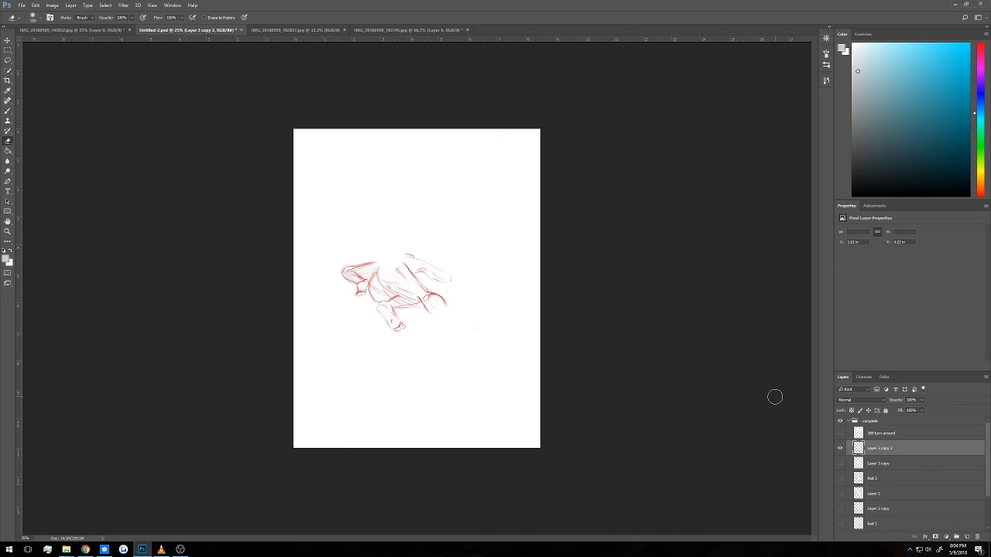
left_click(840, 465)
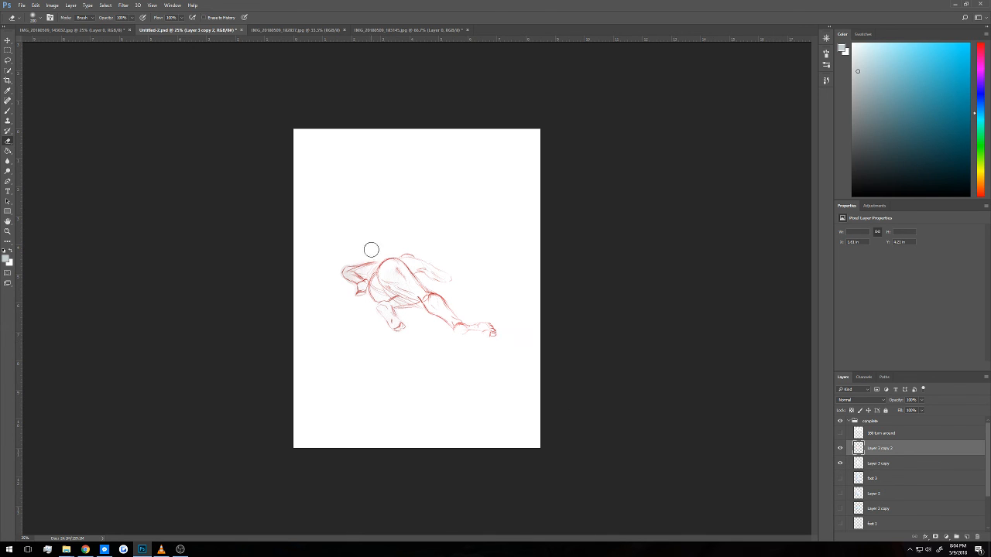